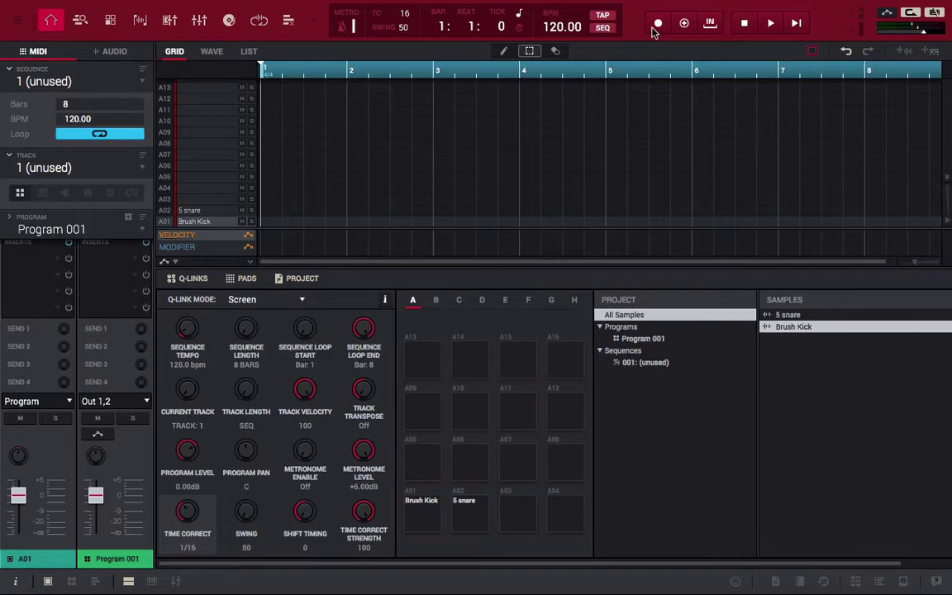
Make a first recording pass, then restart recording with count-in and the metronome on
left_click(655, 27)
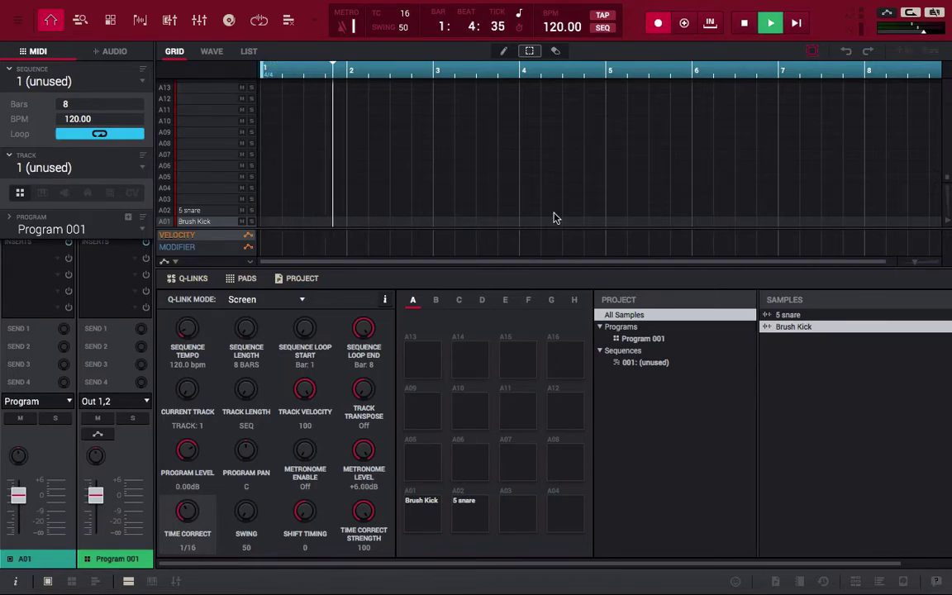
key("space")
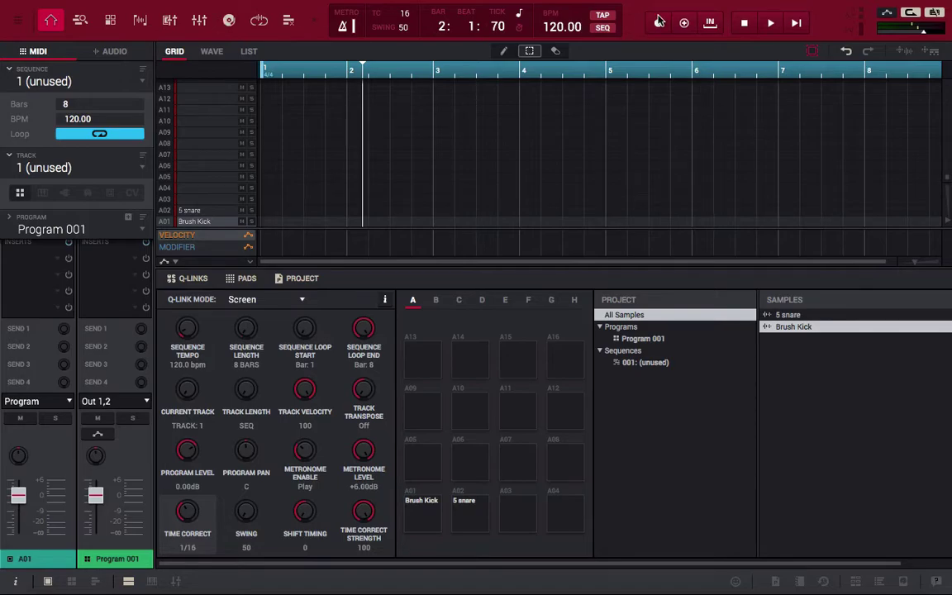
key("r")
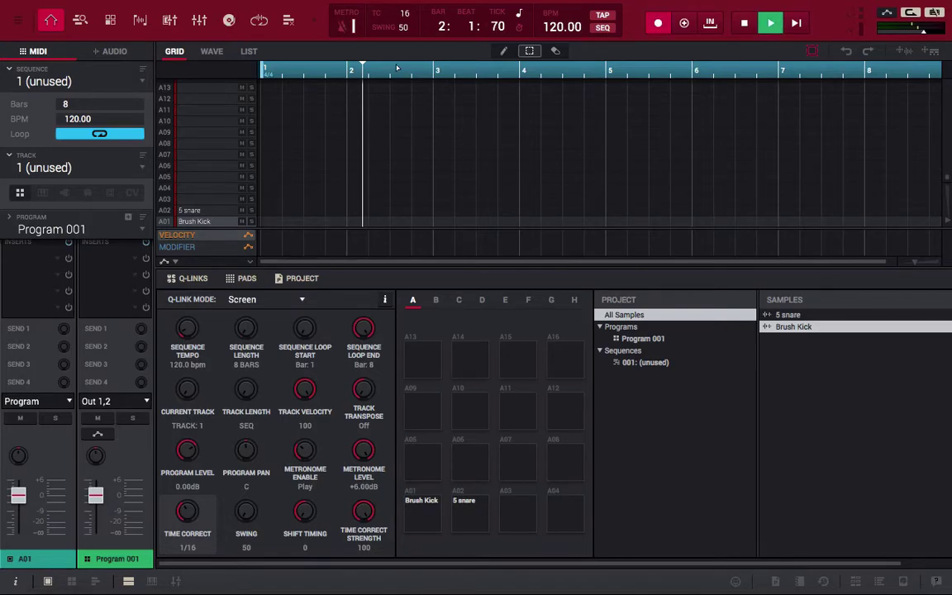
left_click(342, 26)
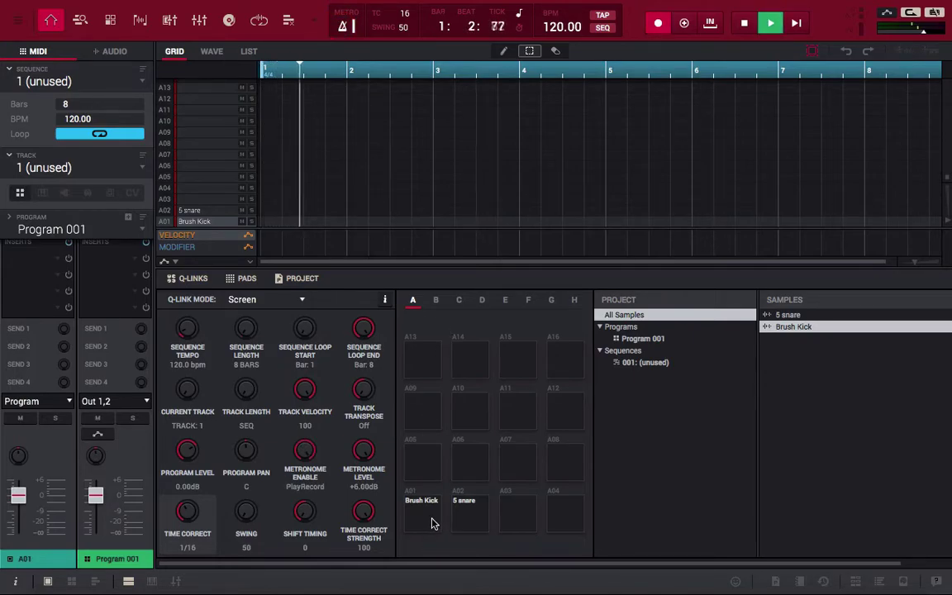
Record 5 snare hits on pad A02 across all 8 bars of the loop
left_click(463, 522)
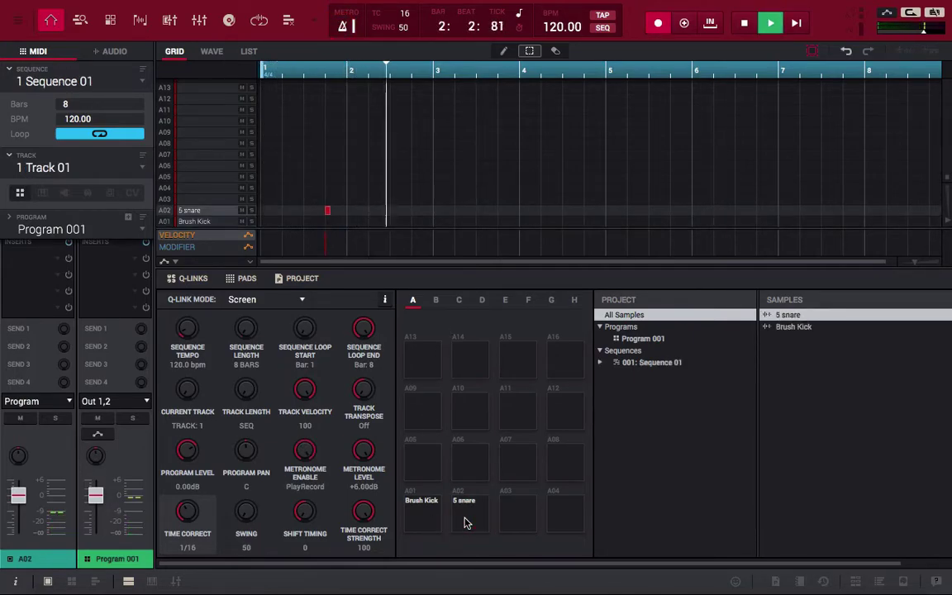
left_click(464, 523)
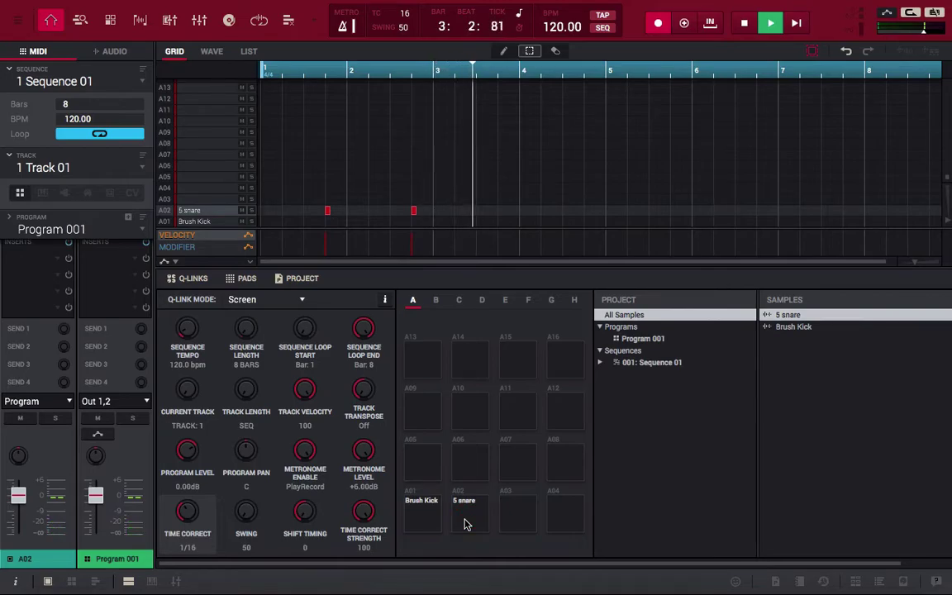
left_click(464, 522)
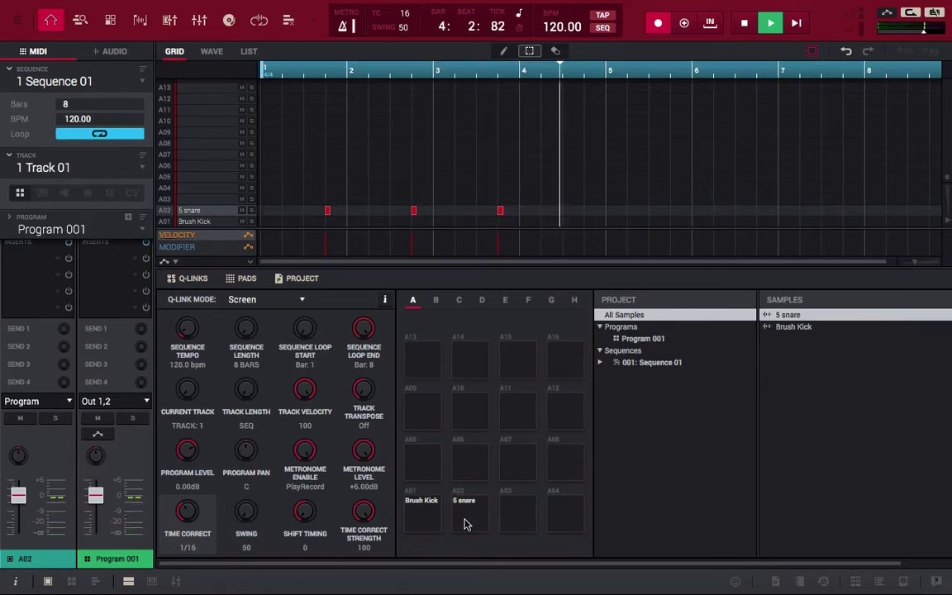
left_click(464, 523)
left_click(464, 522)
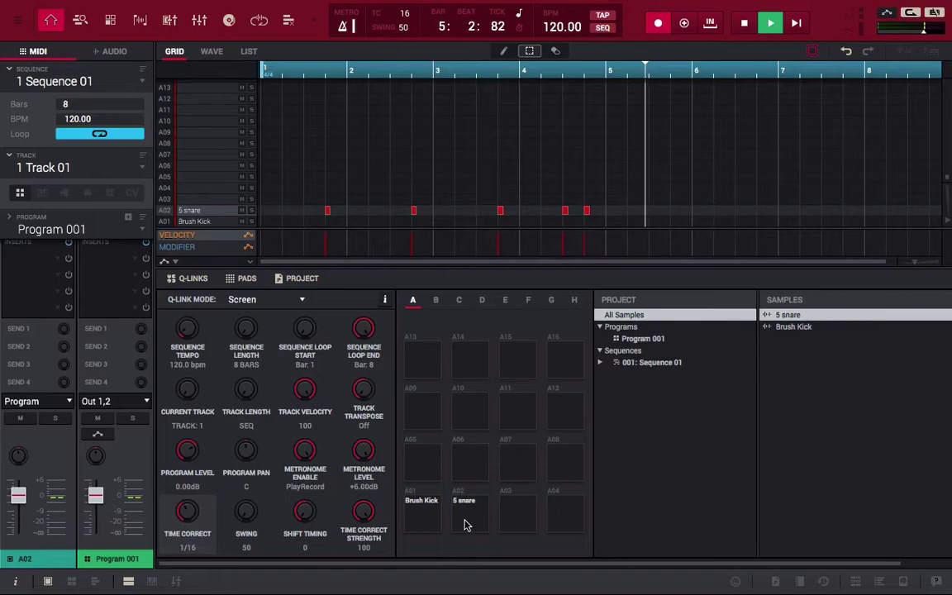
left_click(464, 522)
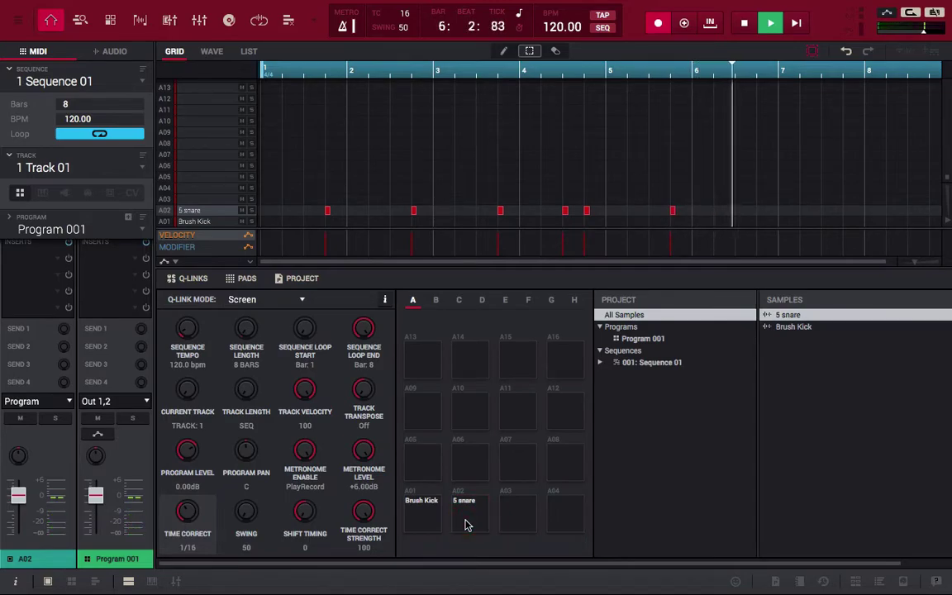
left_click(465, 522)
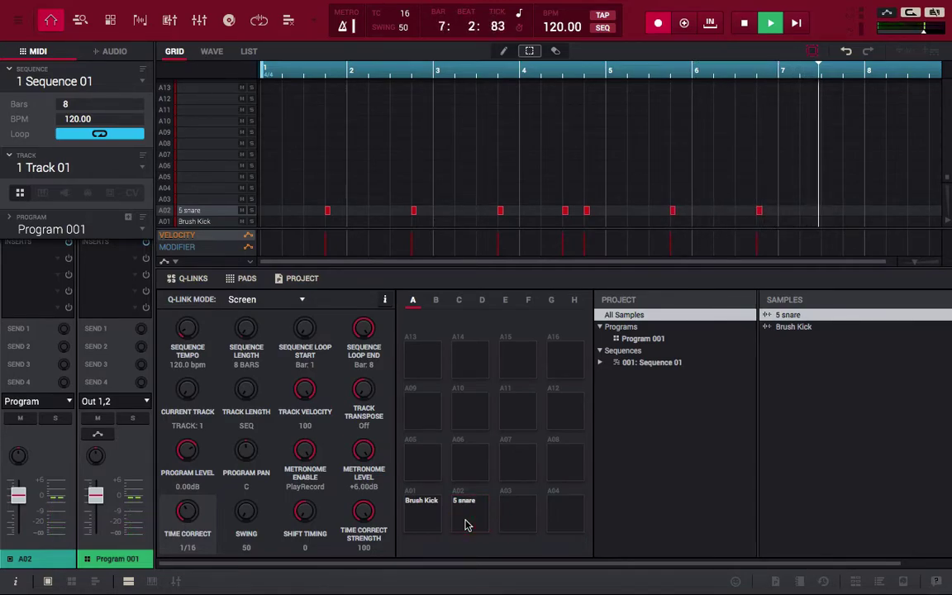
left_click(465, 522)
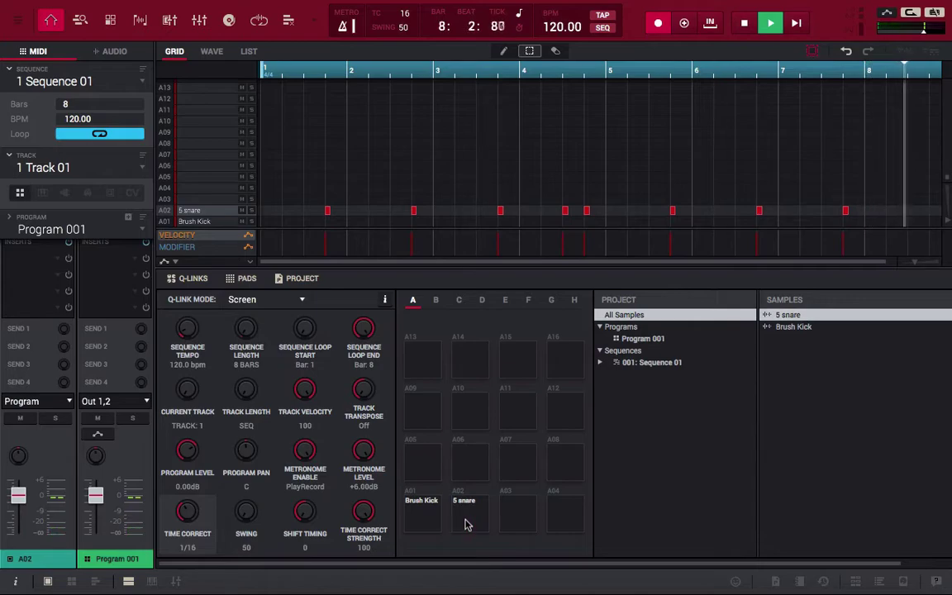
left_click(465, 521)
Record Brush Kick hits on pad A01 through bars 1 to 5
left_click(435, 519)
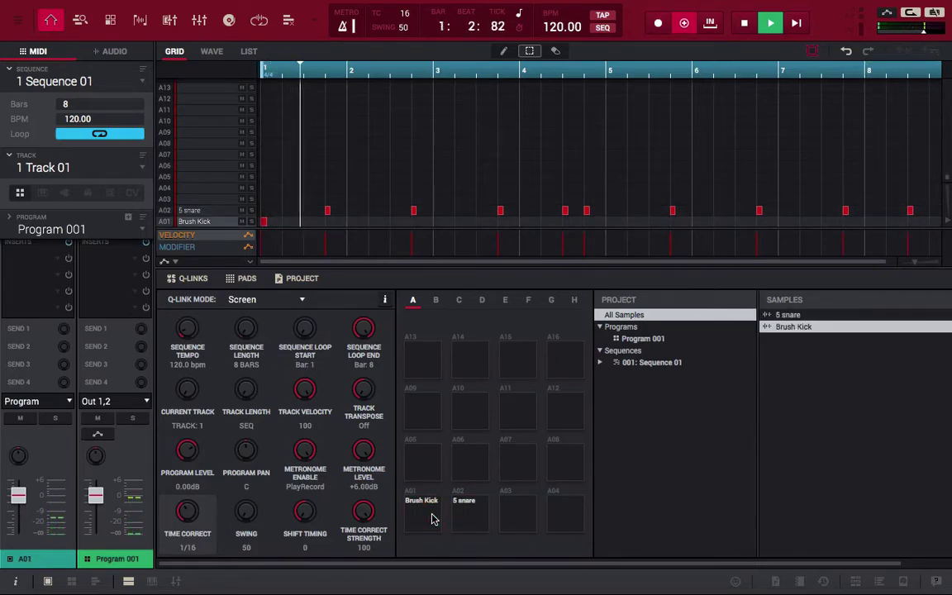
left_click(432, 519)
left_click(431, 519)
left_click(432, 519)
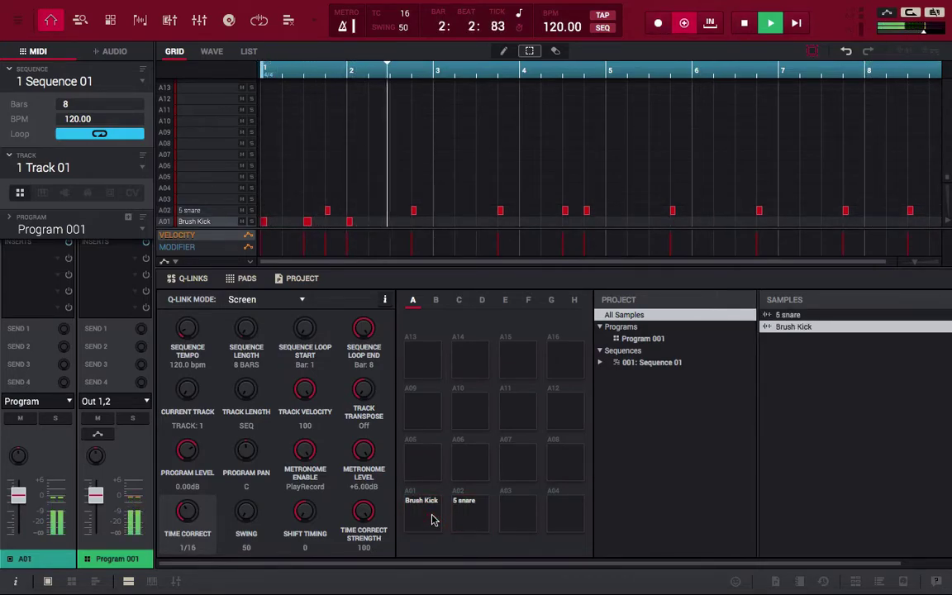
left_click(433, 520)
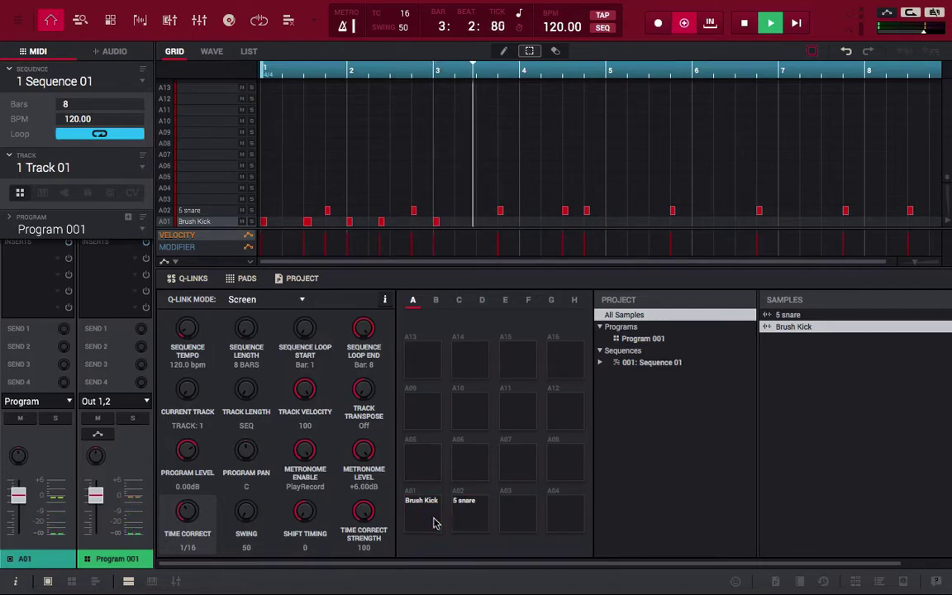
left_click(434, 522)
left_click(436, 523)
left_click(436, 523)
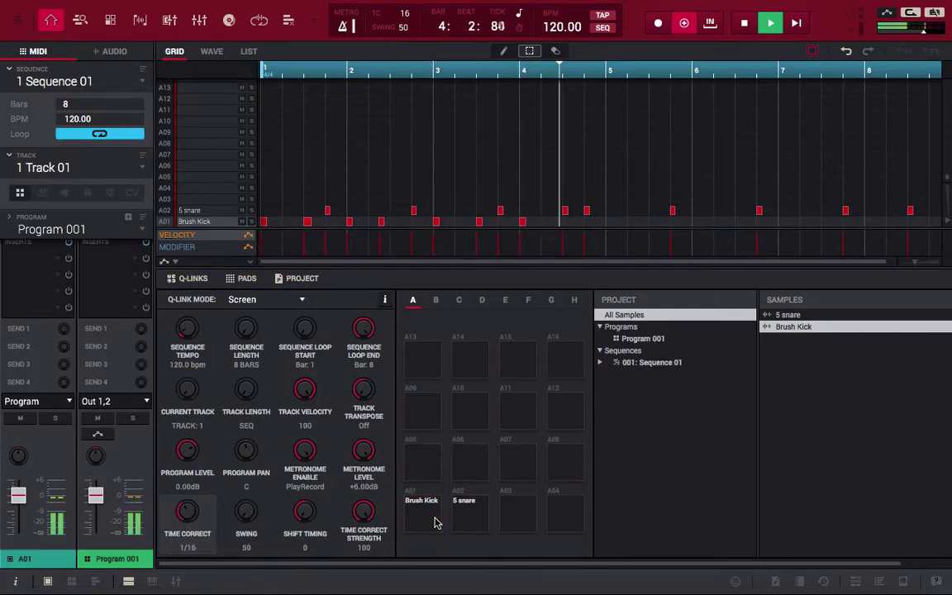
left_click(436, 523)
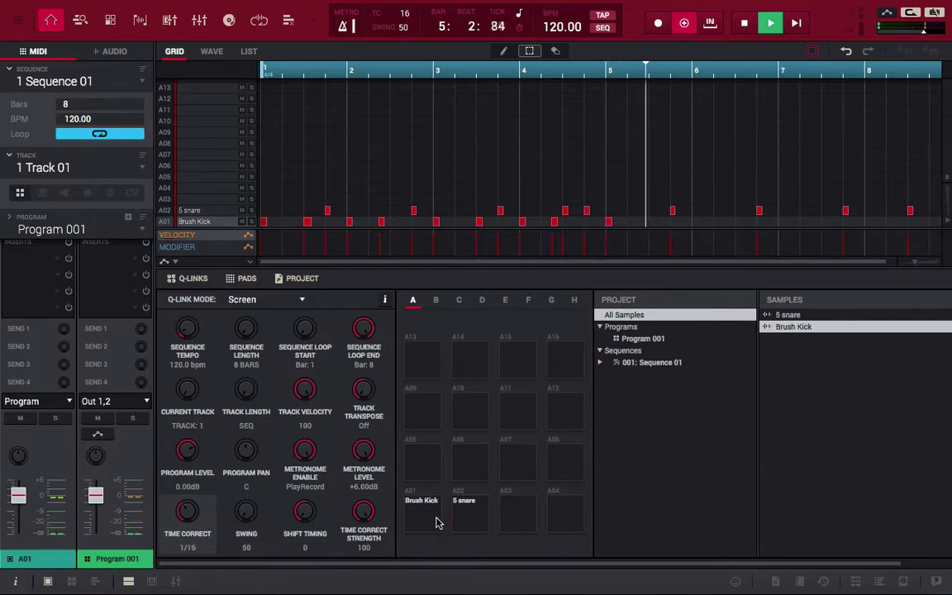
left_click(439, 523)
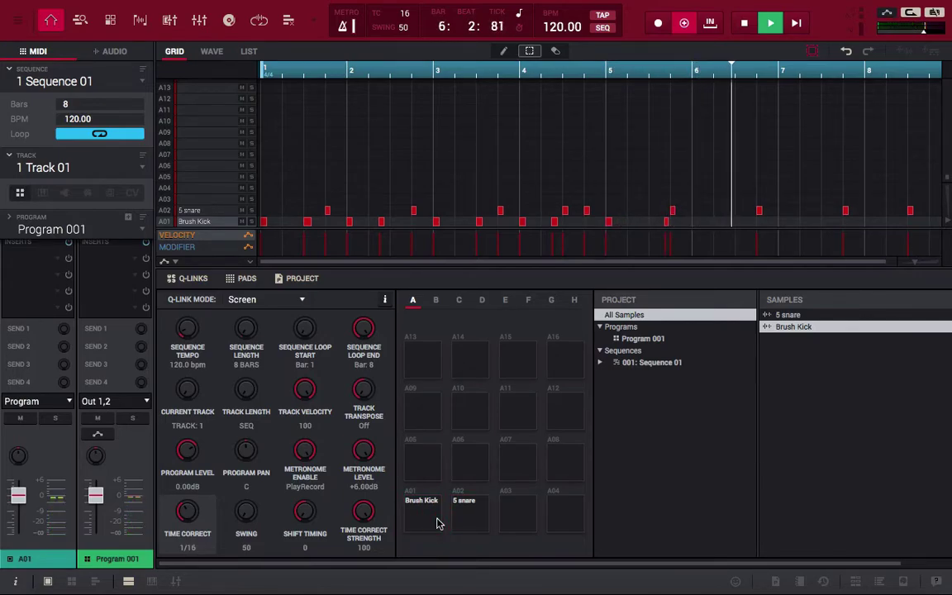
Add Brush Kick hits in bars 7 and 8, then stop recording
left_click(438, 523)
left_click(438, 523)
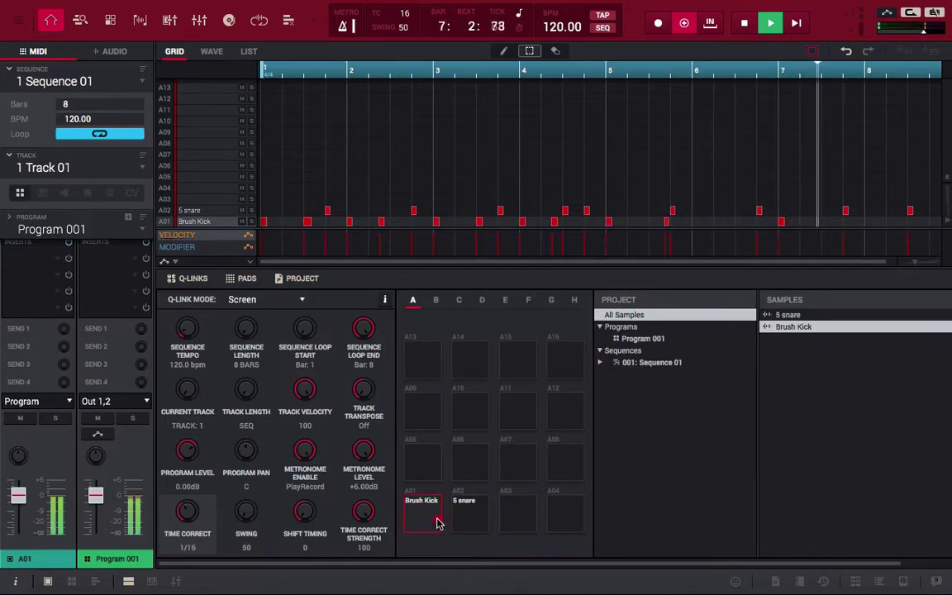
left_click(439, 523)
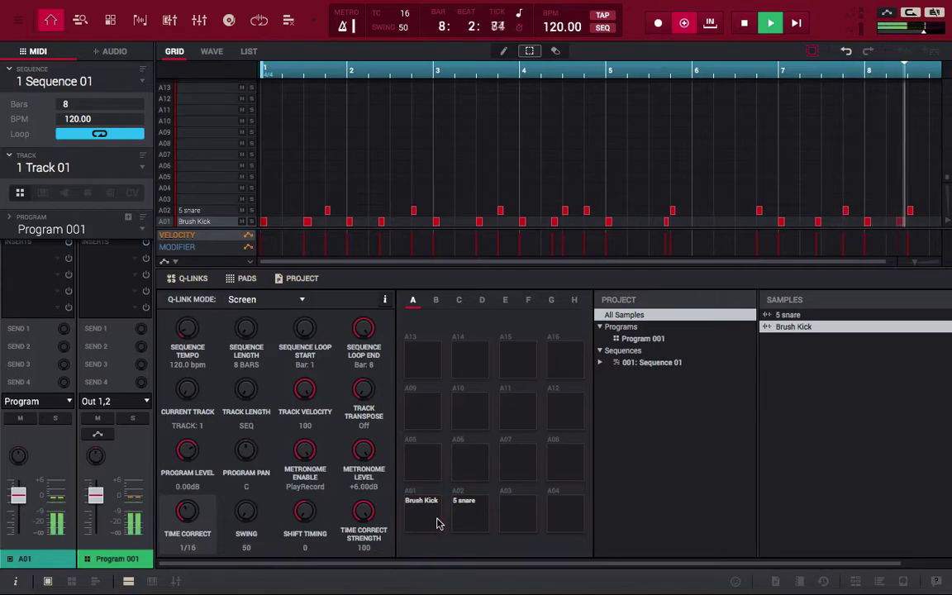
left_click(438, 523)
key("space")
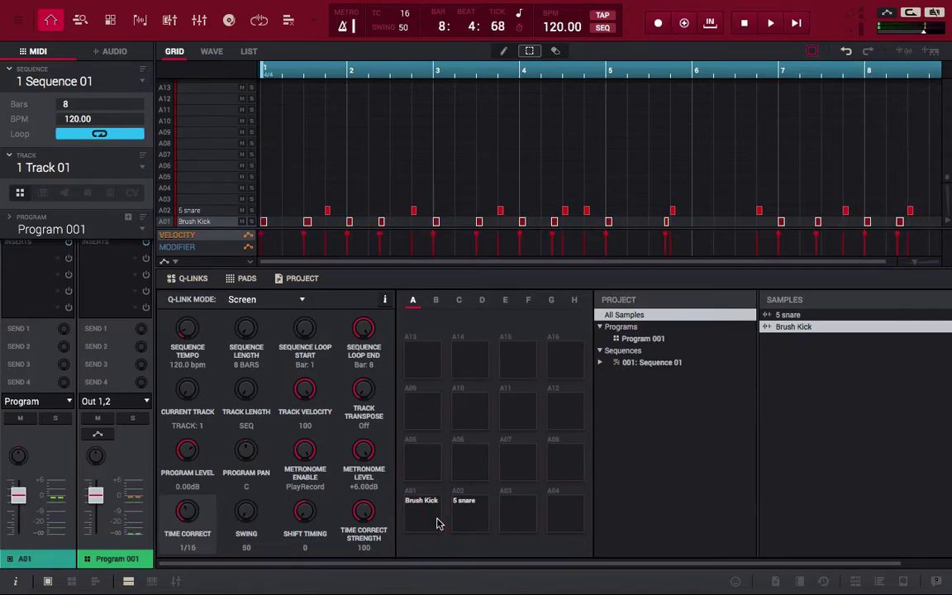
Export Sequence 01 as an audio file using Export Audio
left_click(905, 54)
Drag the exported Track 01(5) audio file into Ableton Live's AUDIO track
left_click_drag(906, 51, 467, 561)
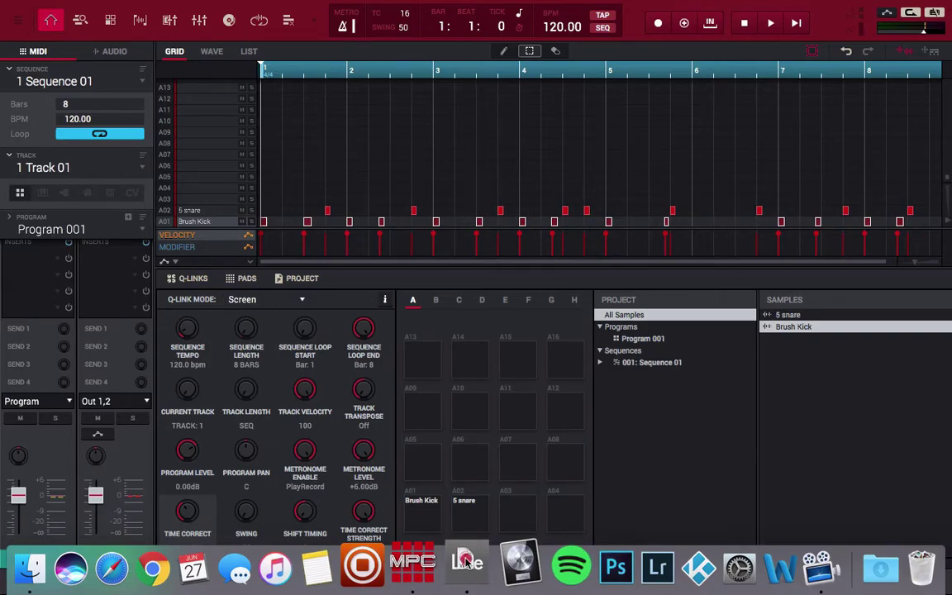
left_click_drag(467, 561, 30, 132)
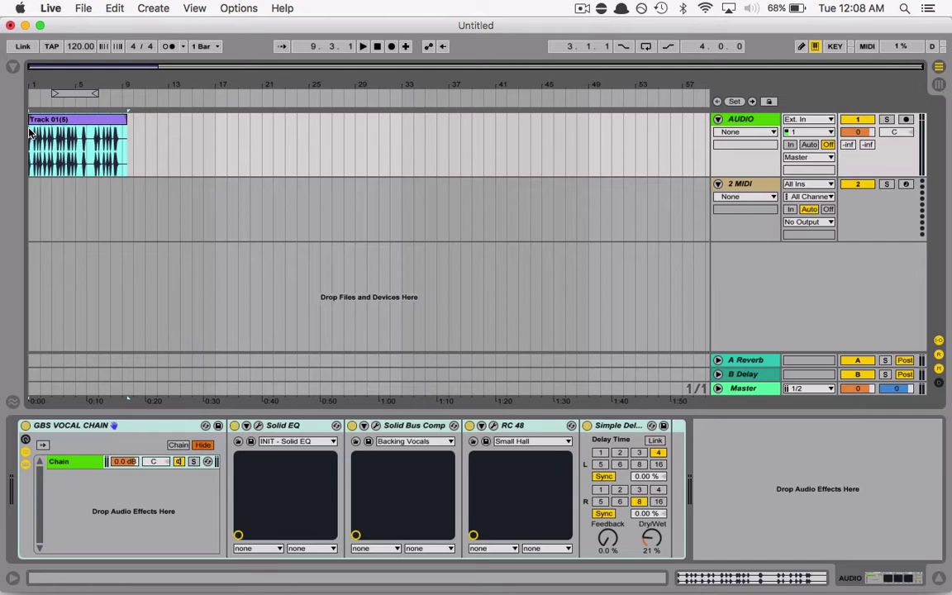
Set MobilePre as Live's audio input and output device, then play the imported loop
key("super+comma")
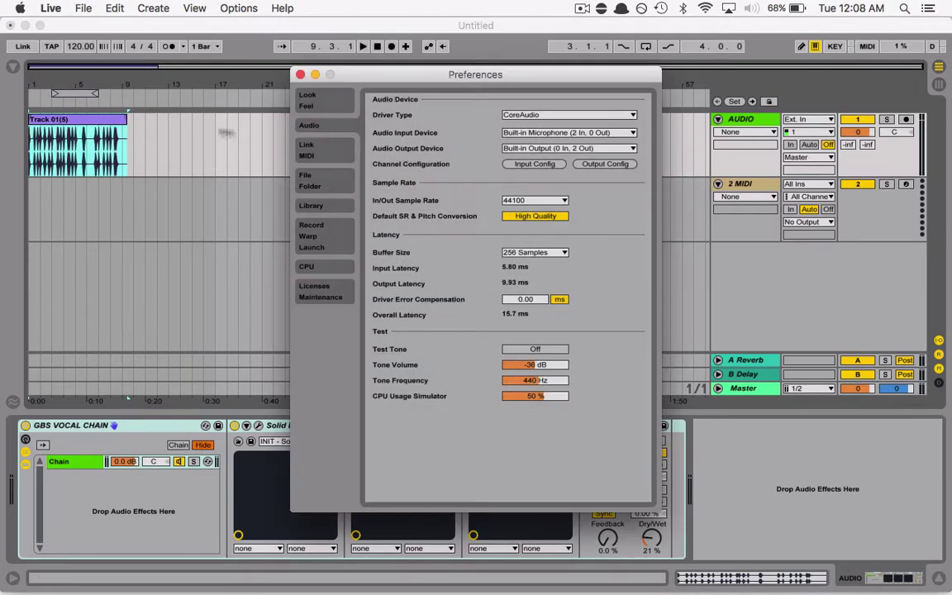
left_click(528, 130)
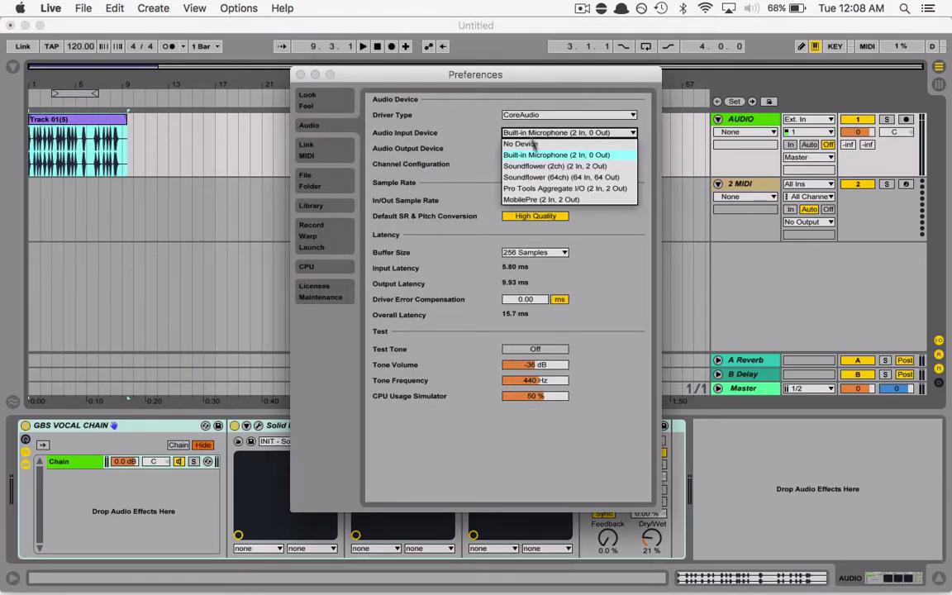
left_click(529, 198)
left_click(546, 148)
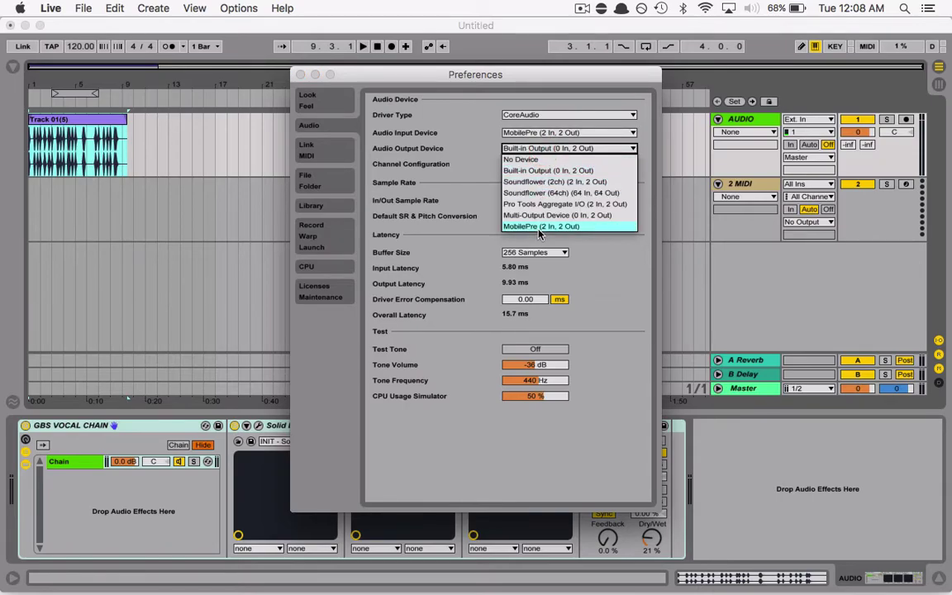
left_click(539, 229)
left_click(301, 74)
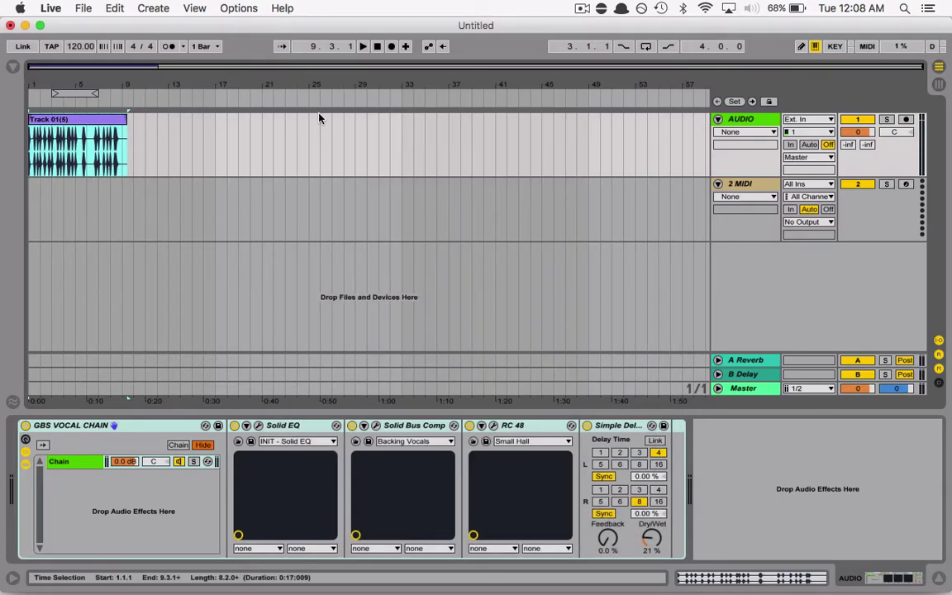
key("space")
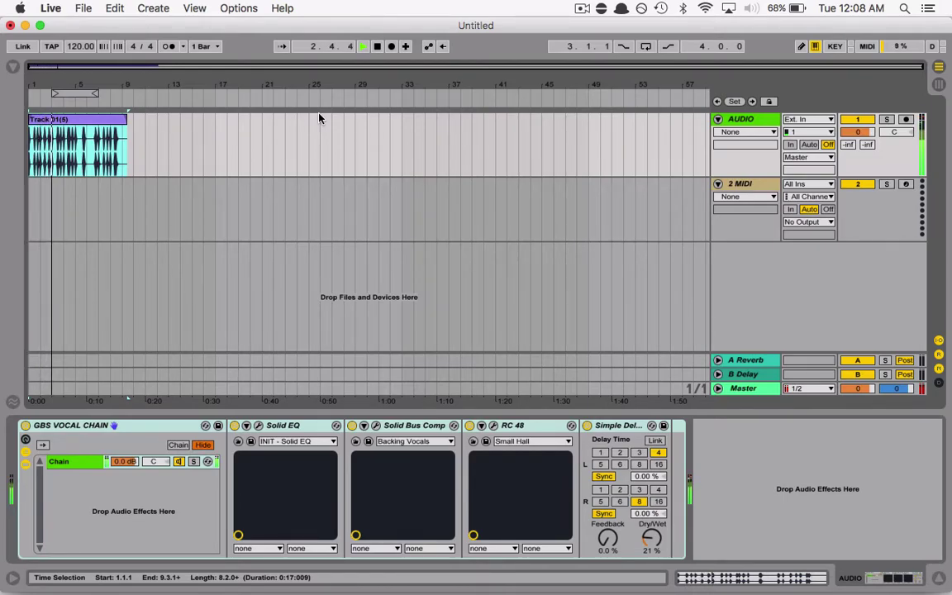
key("space")
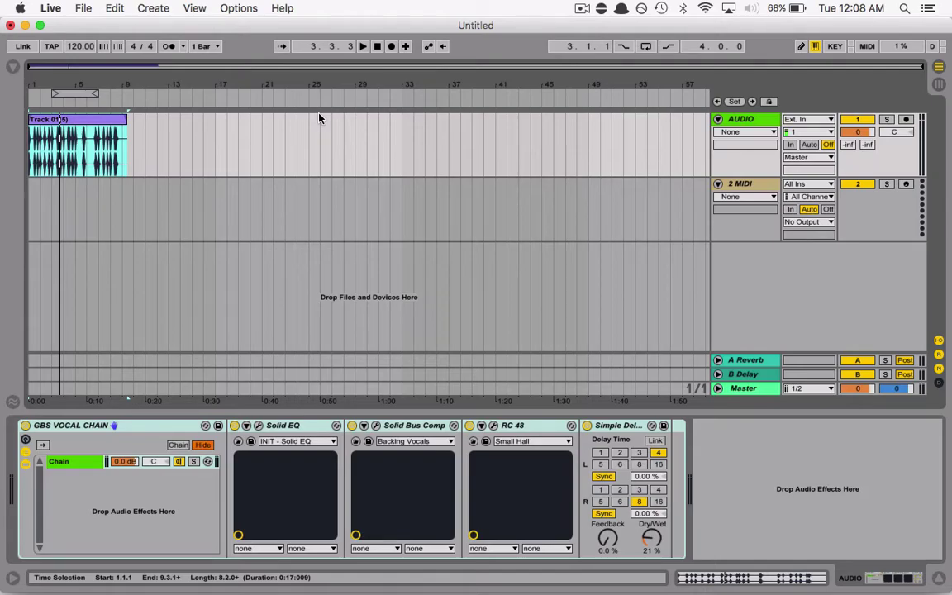
Drag the sequence's MIDI export from MPC onto Live's 2 MIDI track
key("super+Tab")
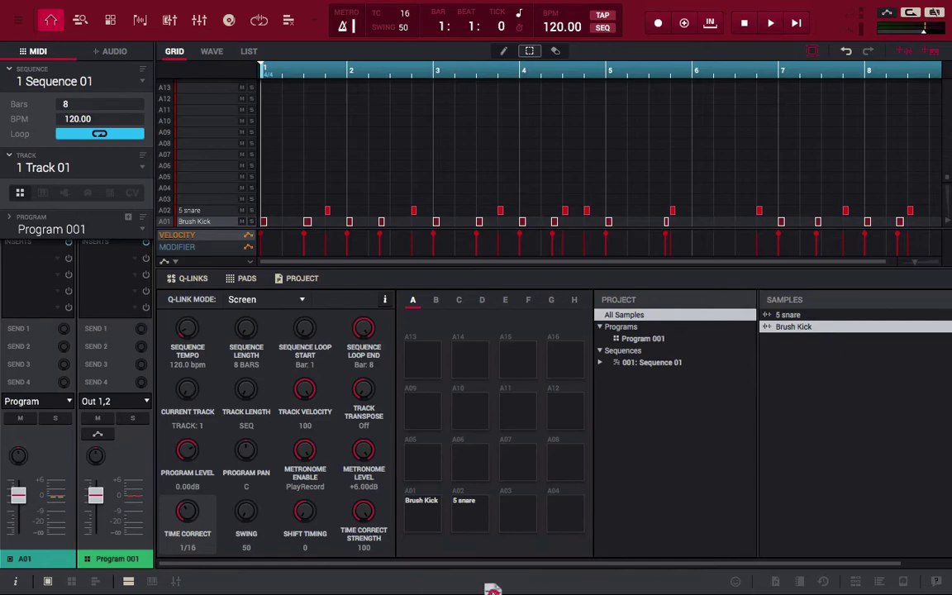
mouse_move(479, 588)
left_click_drag(478, 589, 30, 206)
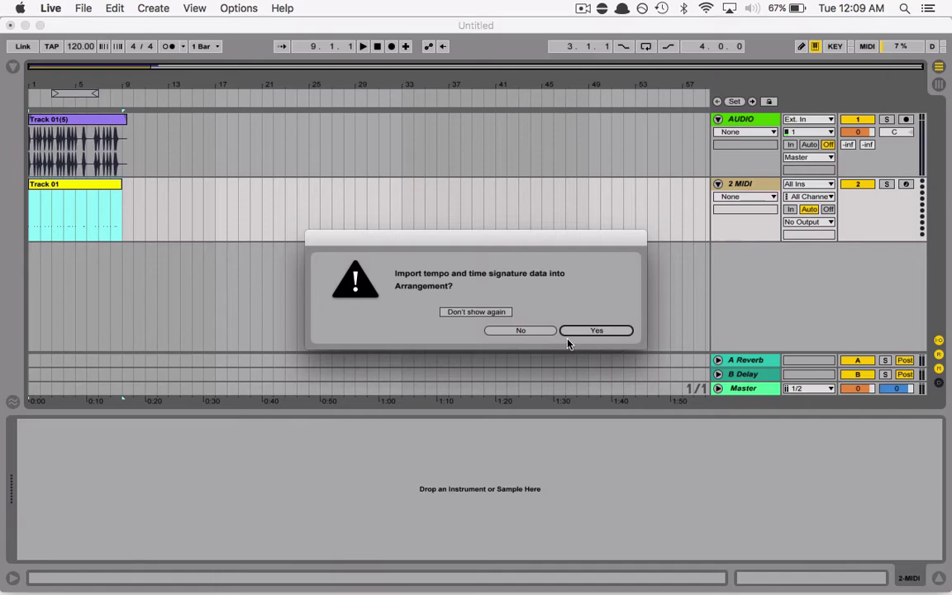
Import tempo data, then open Track 01's C1 and C#1 notes in an enlarged note editor
left_click(576, 331)
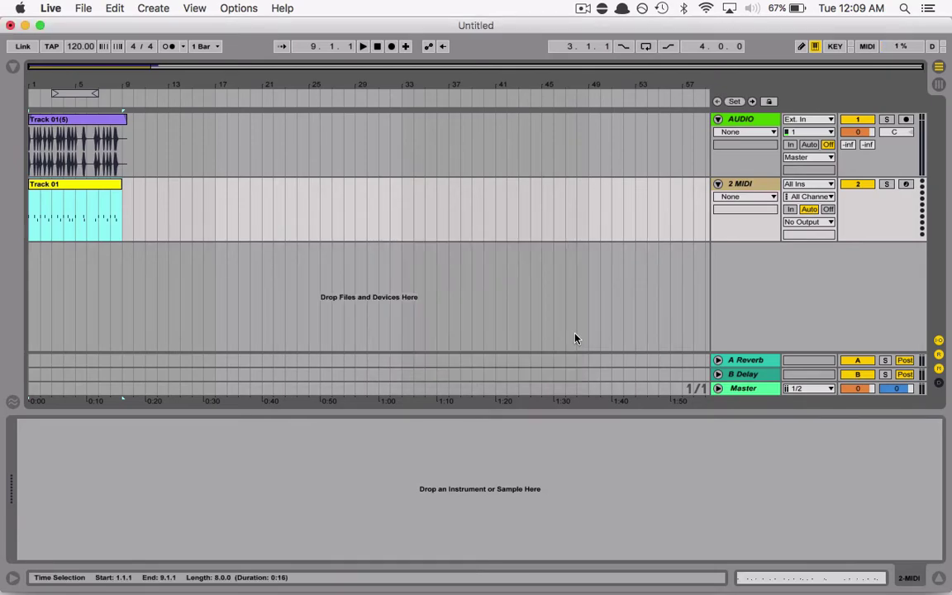
double_click(77, 184)
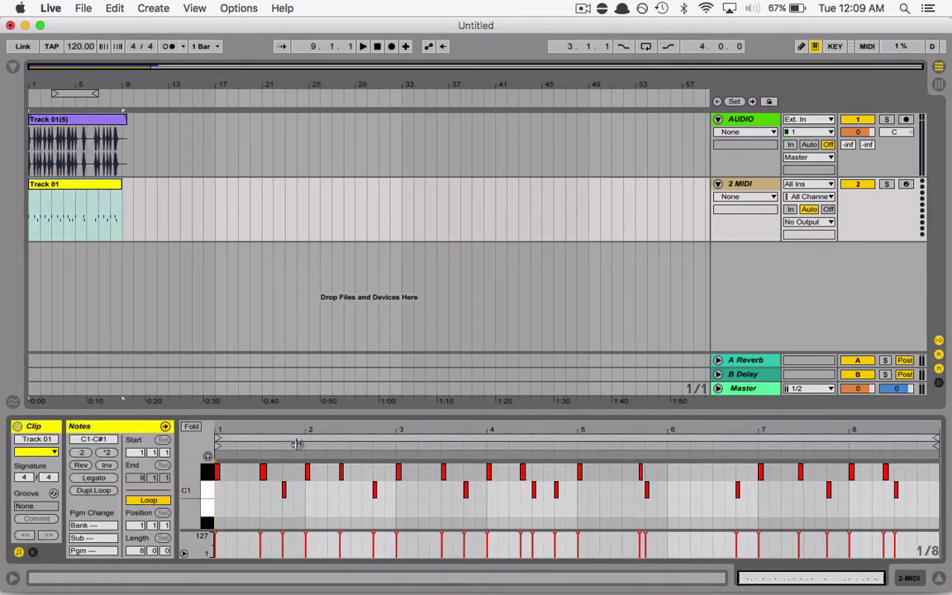
left_click(293, 488)
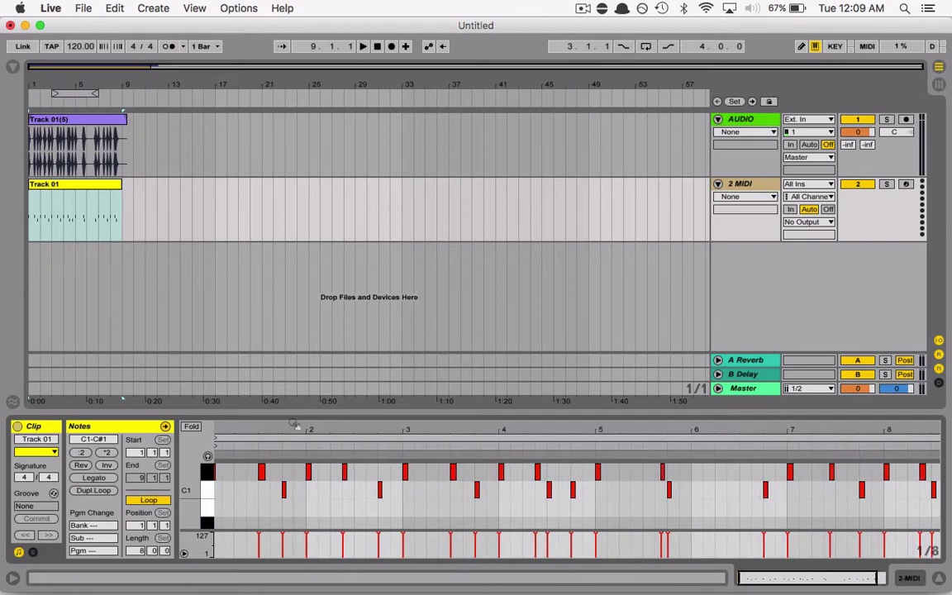
left_click_drag(273, 412, 291, 231)
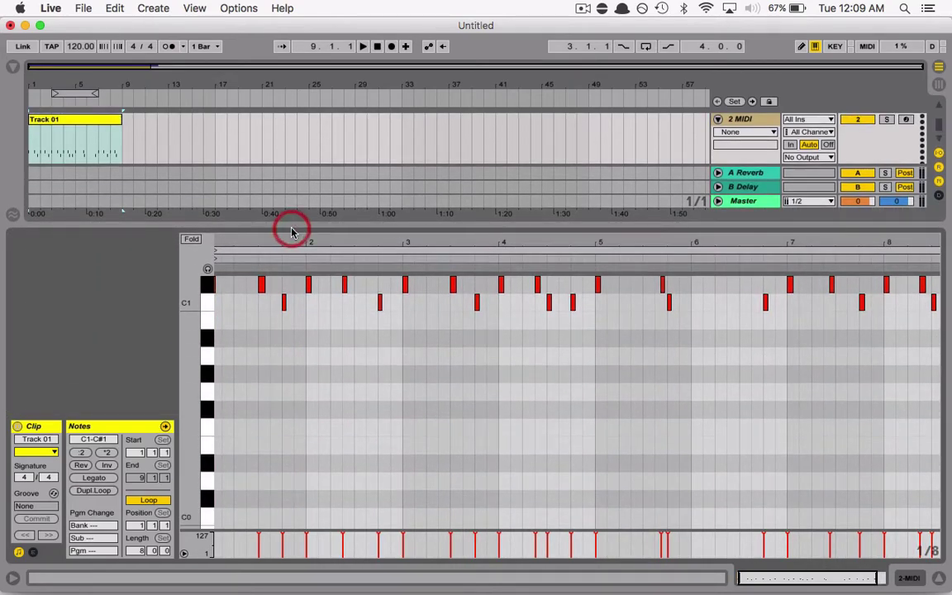